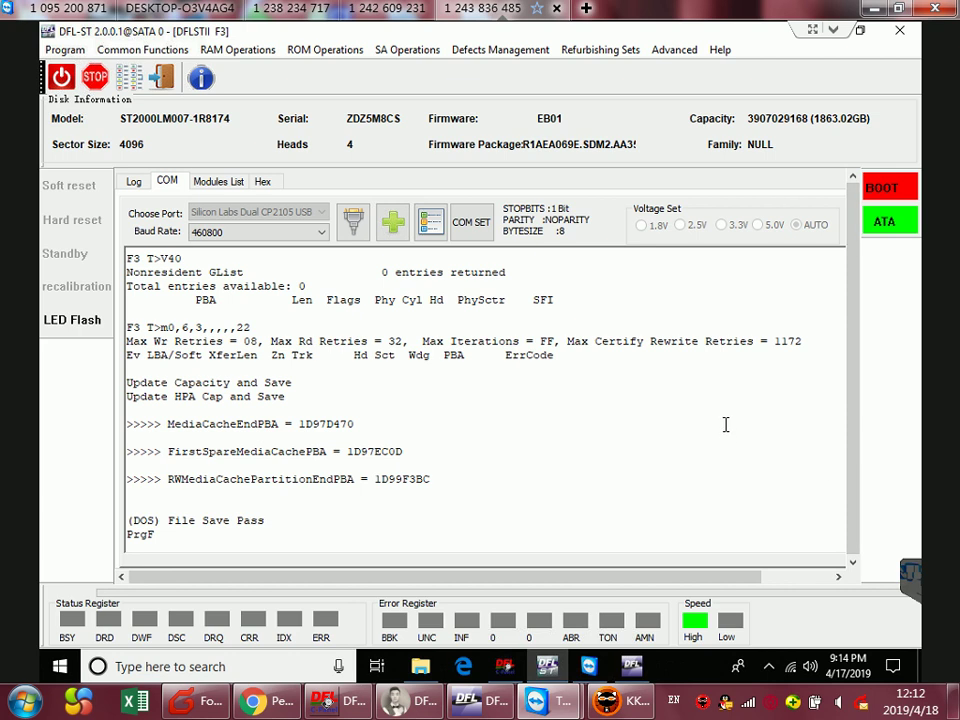
Examine the COM terminal output around the V4, V40 and m0,6,3,,,,,22 commands, including the startup errors and partition format messages.
{"action": "scroll", "coordinate": [499, 401], "scroll_direction": "up", "scroll_amount": 10}
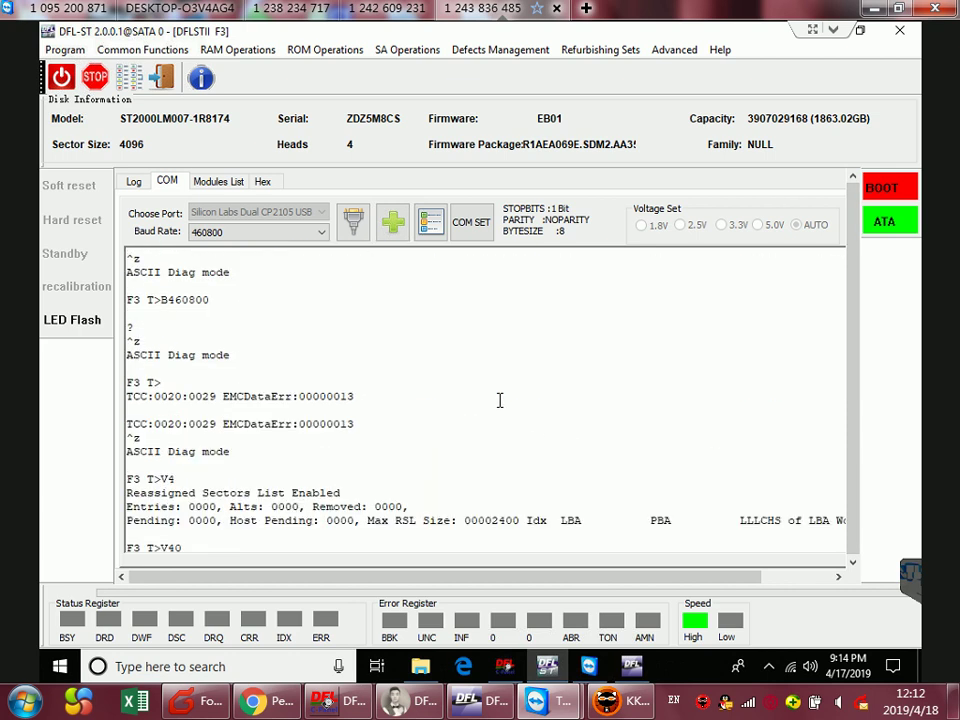
{"action": "scroll", "coordinate": [499, 401], "scroll_direction": "down", "scroll_amount": 10}
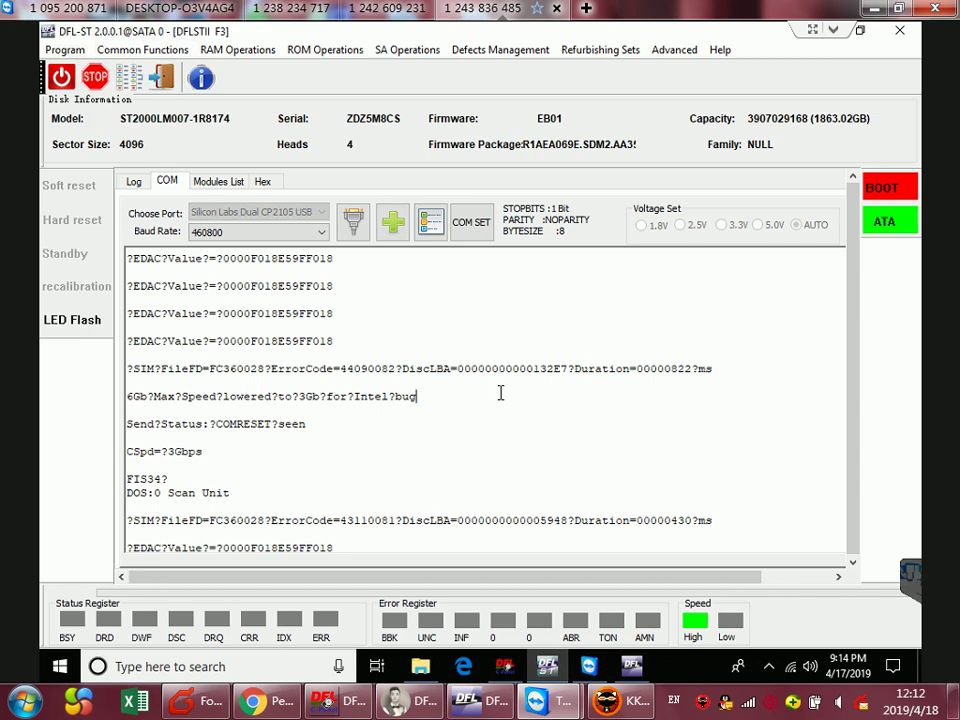
{"action": "scroll", "coordinate": [546, 398], "scroll_direction": "down", "scroll_amount": 5}
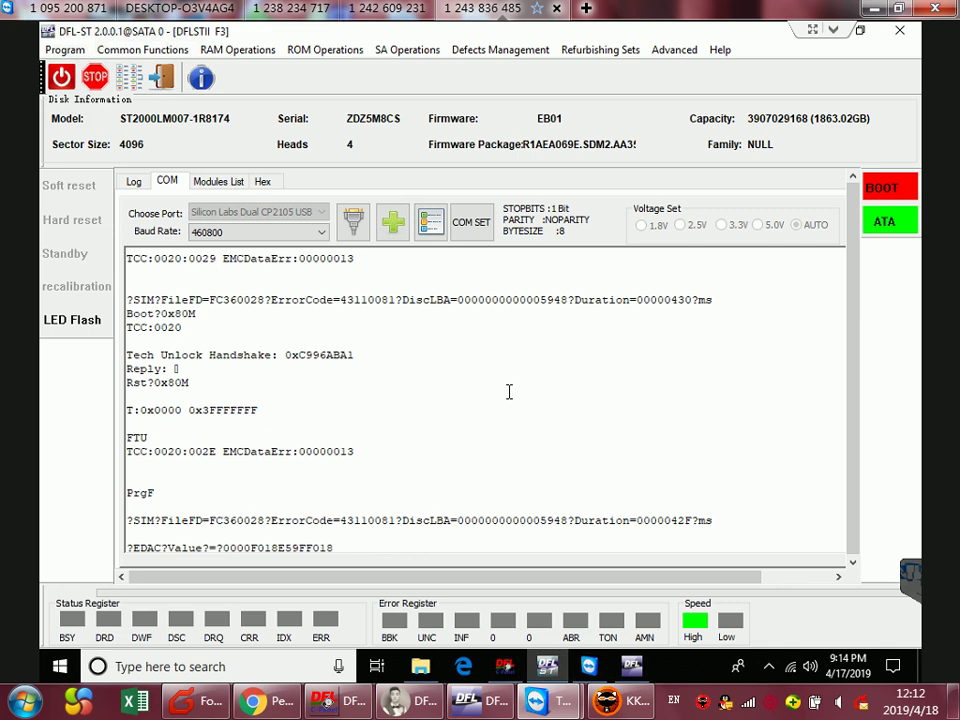
{"action": "scroll", "coordinate": [507, 399], "scroll_direction": "up", "scroll_amount": 7}
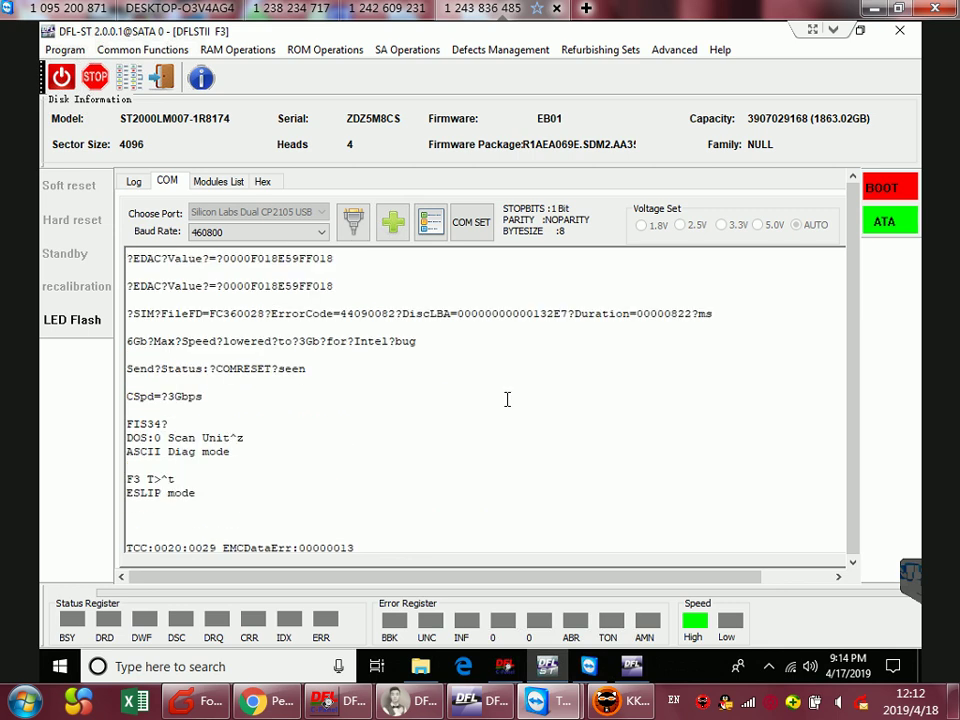
{"action": "scroll", "coordinate": [507, 399], "scroll_direction": "down", "scroll_amount": 10}
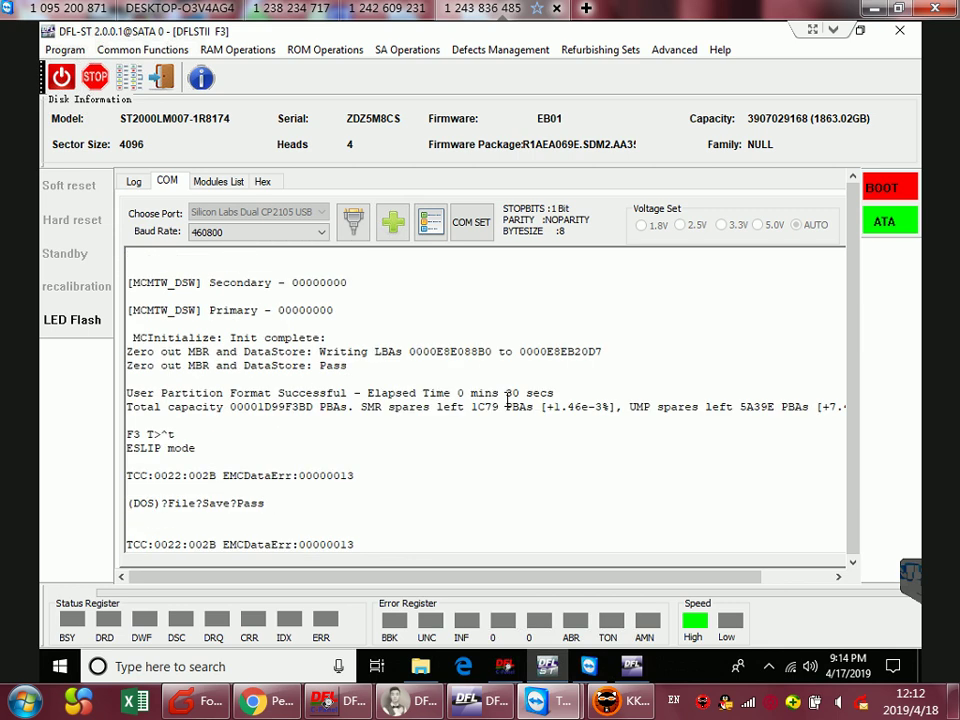
{"action": "scroll", "coordinate": [791, 379], "scroll_direction": "up", "scroll_amount": 4}
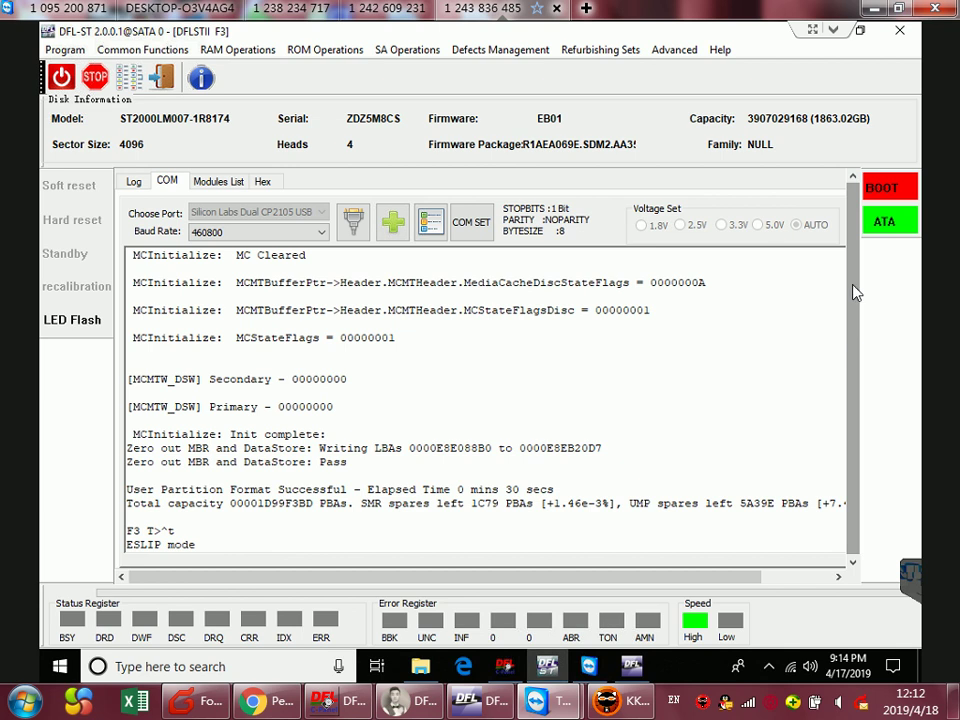
{"action": "scroll", "coordinate": [515, 399], "scroll_direction": "up", "scroll_amount": 2}
{"action": "scroll", "coordinate": [515, 399], "scroll_direction": "up", "scroll_amount": 15}
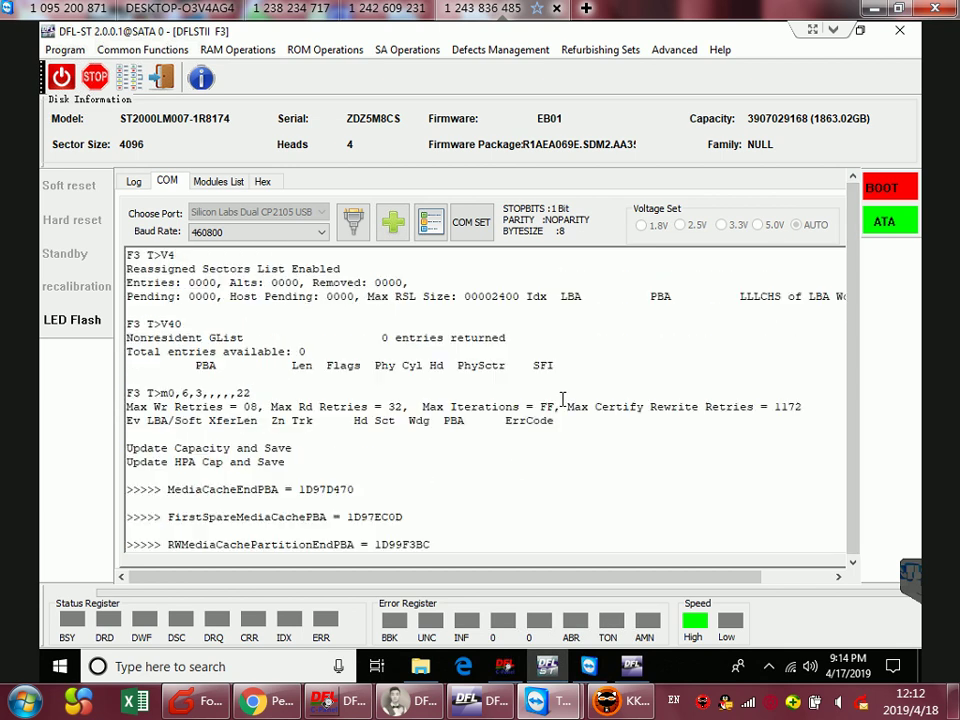
{"action": "scroll", "coordinate": [400, 422], "scroll_direction": "down", "scroll_amount": 13}
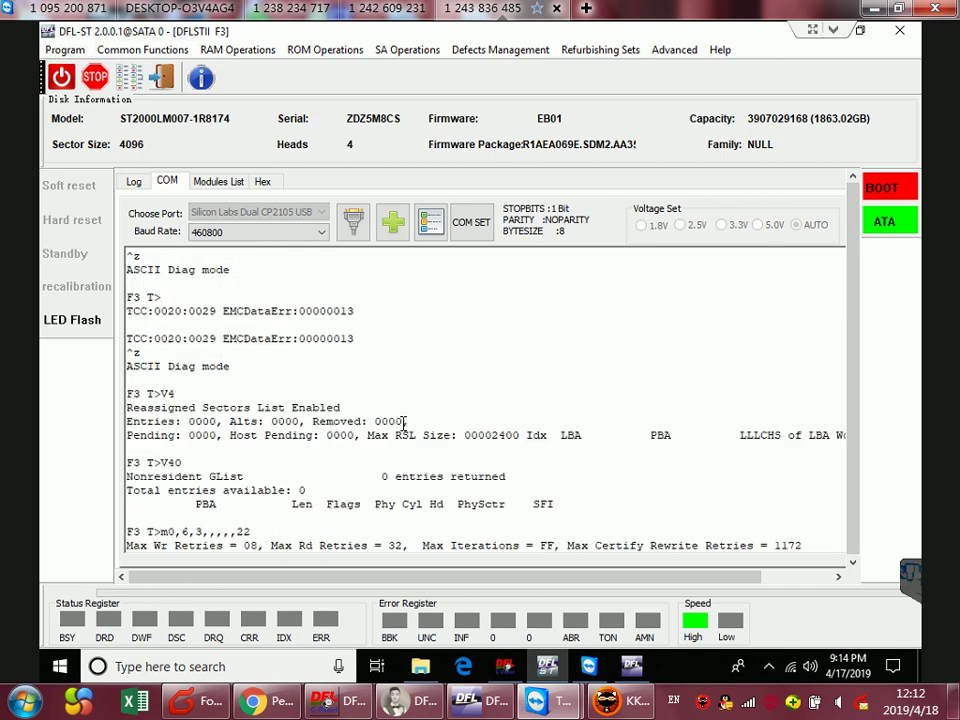
{"action": "scroll", "coordinate": [415, 421], "scroll_direction": "down", "scroll_amount": 1}
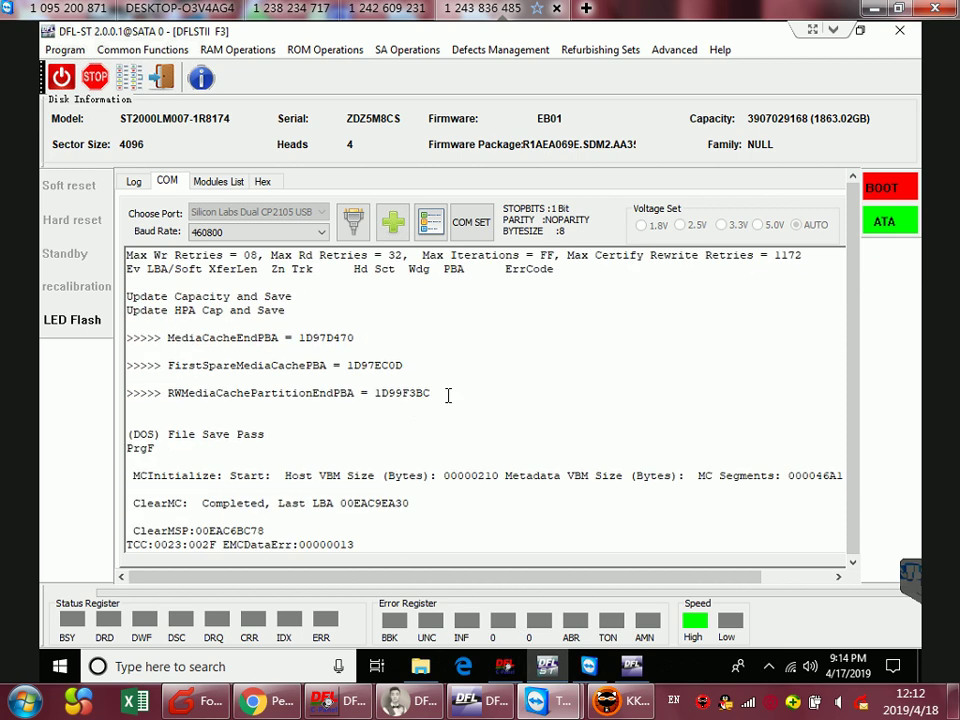
Open the ST2000LM007 drive's work directory under STF3\NULL, keeping the proposed folder and agreeing to continue with its existing contents.
{"action": "left_click", "coordinate": [64, 49]}
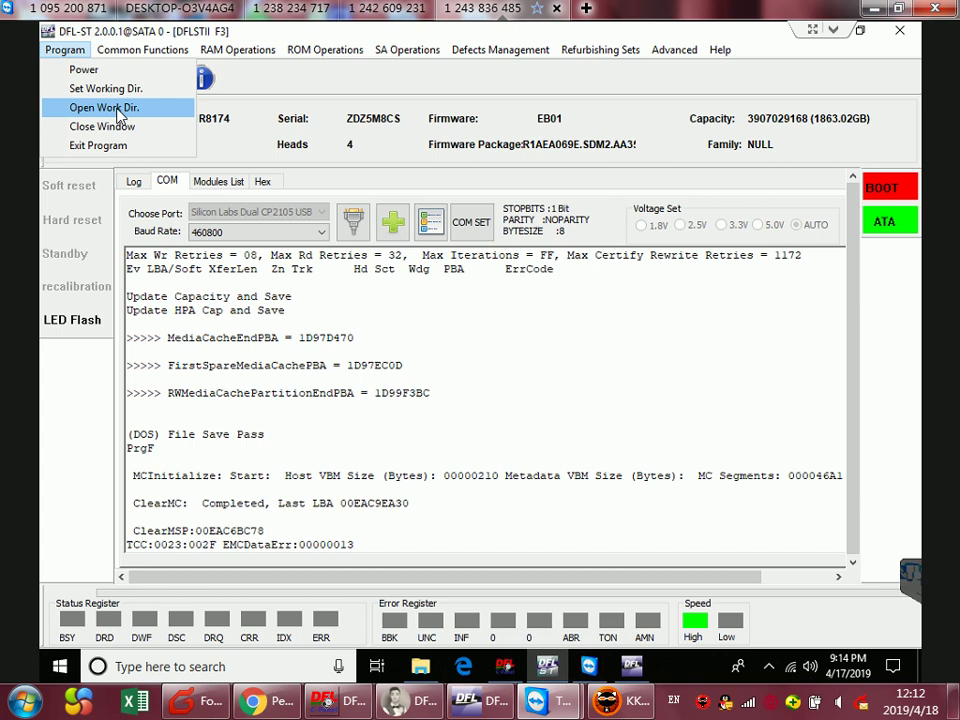
{"action": "left_click", "coordinate": [118, 108]}
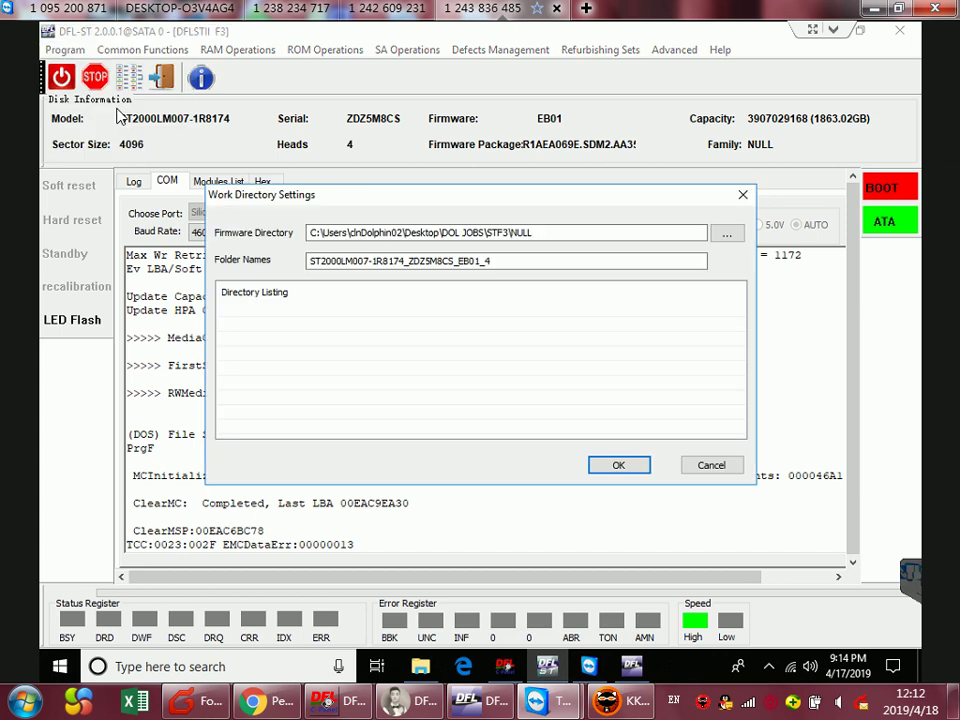
{"action": "left_click", "coordinate": [620, 466]}
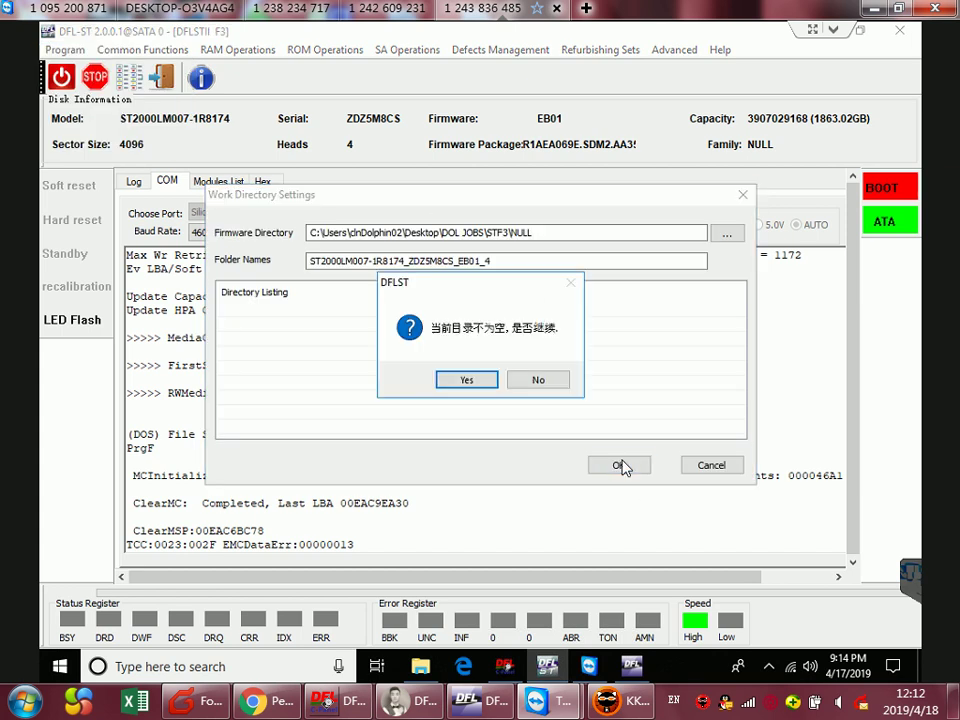
{"action": "left_click", "coordinate": [467, 381]}
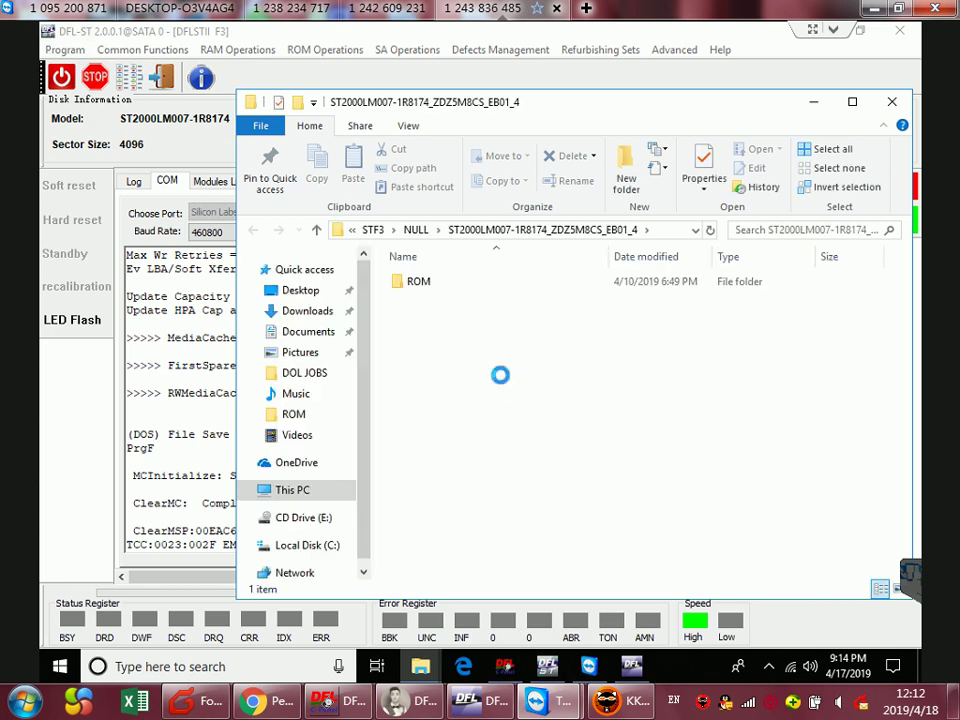
Go up to the NULL folder and look inside its two underscore-named subfolders for backup files.
{"action": "left_click", "coordinate": [415, 230]}
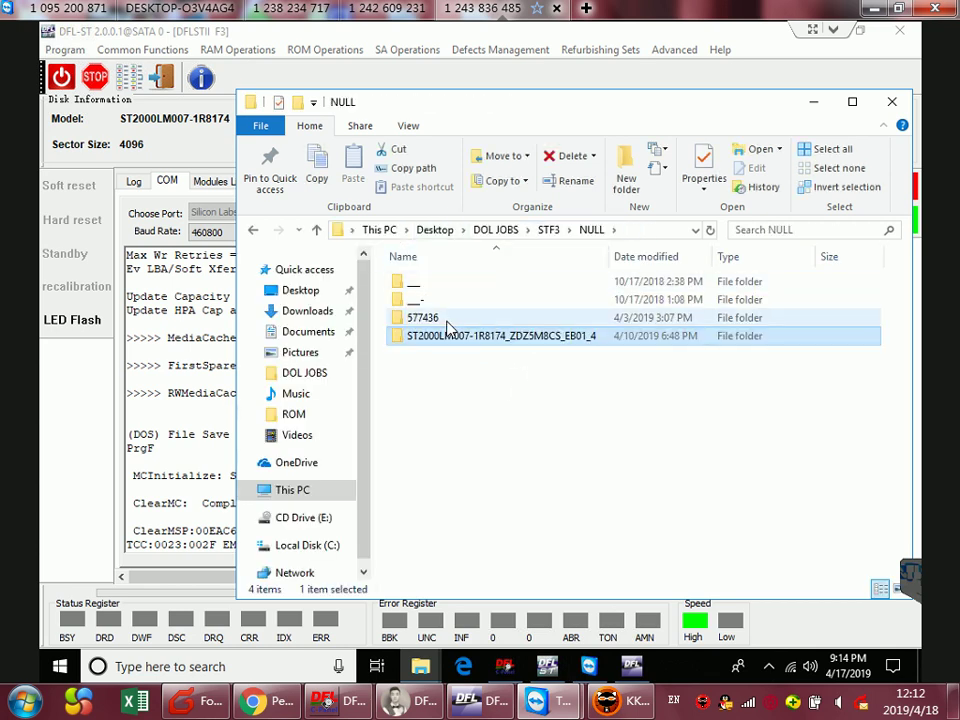
{"action": "double_click", "coordinate": [450, 300]}
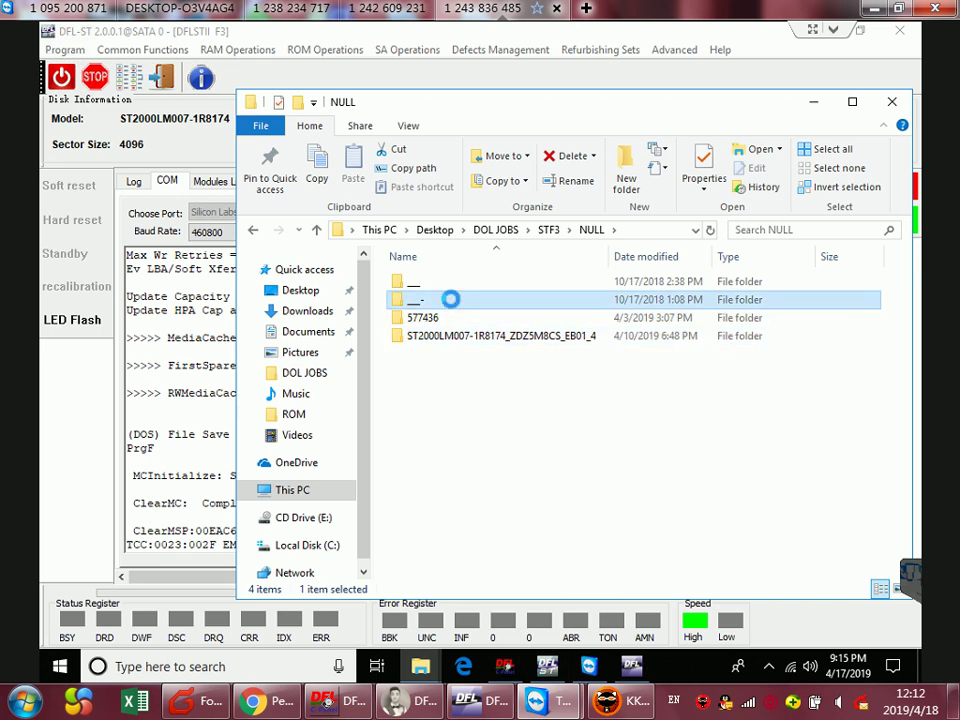
{"action": "left_click", "coordinate": [591, 230]}
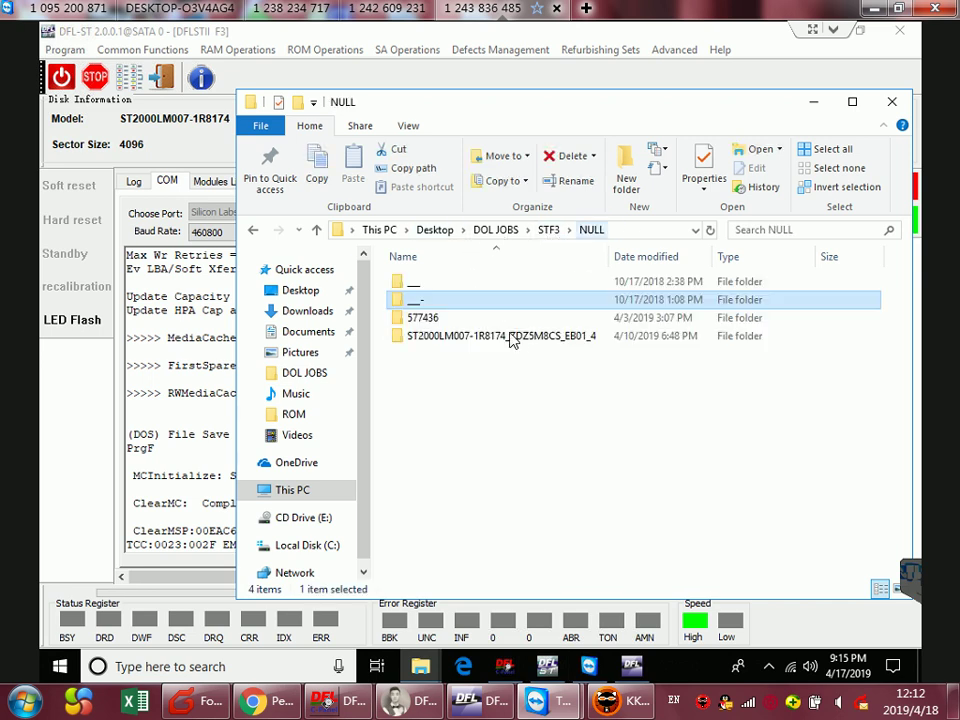
{"action": "left_click", "coordinate": [460, 288]}
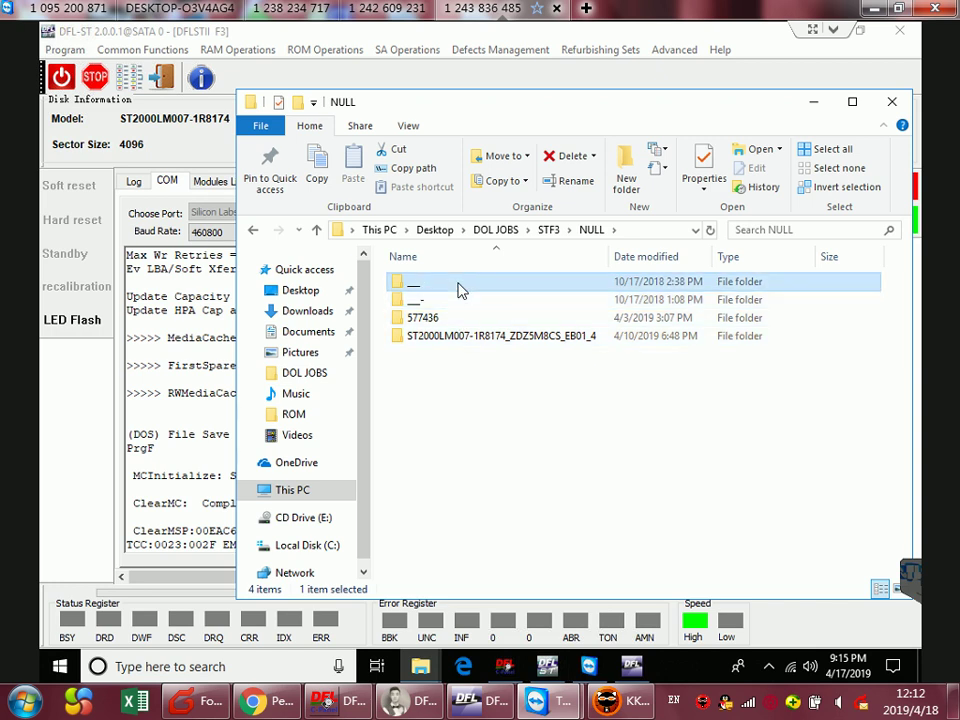
{"action": "double_click", "coordinate": [460, 288]}
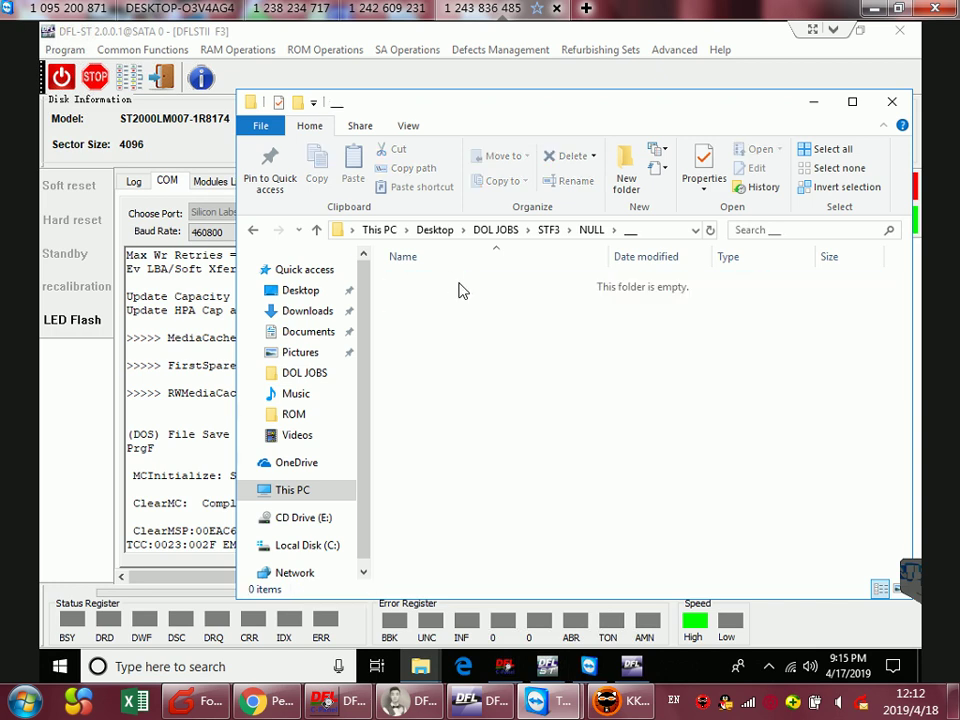
Inspect the backed-up .rpm system files in the Rosewood A5 drive folder under SYSFile\Copy0, and close the folder window.
{"action": "left_click", "coordinate": [550, 230]}
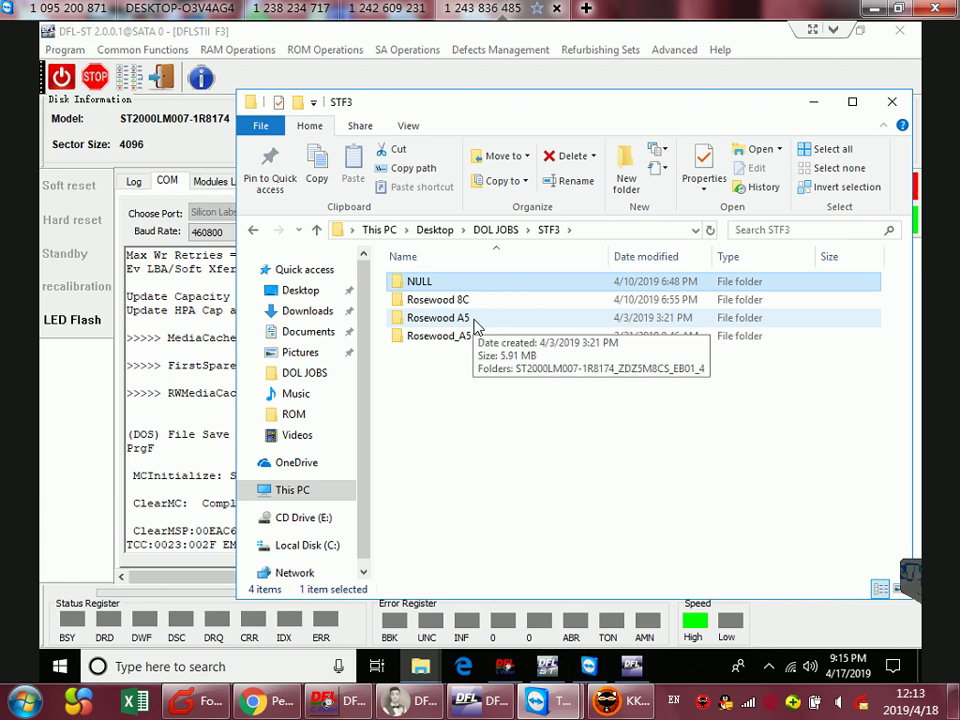
{"action": "double_click", "coordinate": [475, 322]}
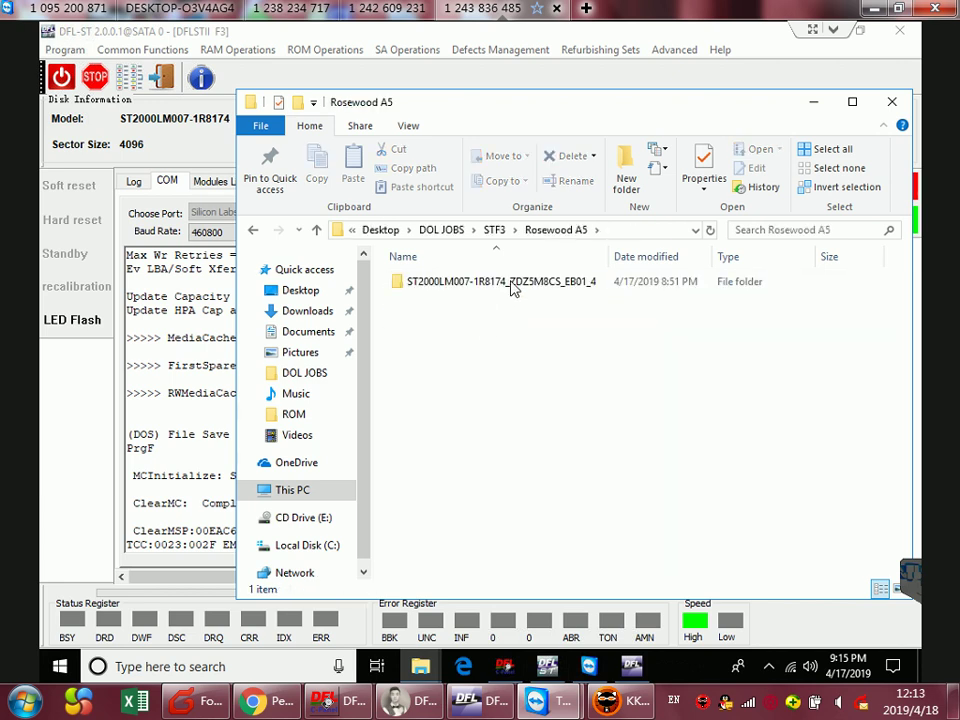
{"action": "double_click", "coordinate": [513, 284]}
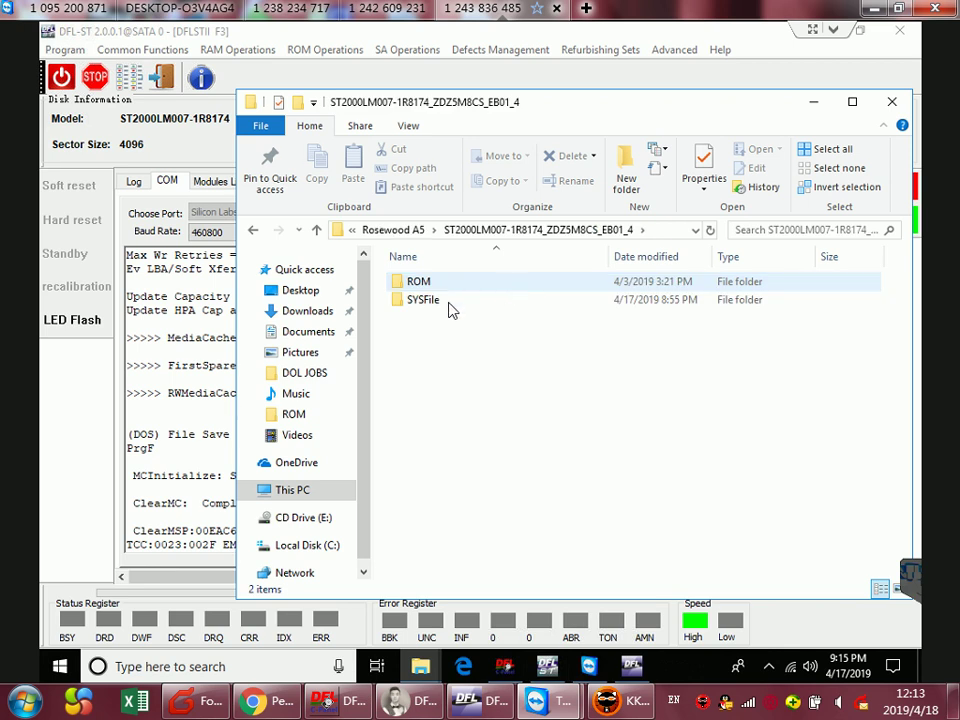
{"action": "double_click", "coordinate": [450, 302]}
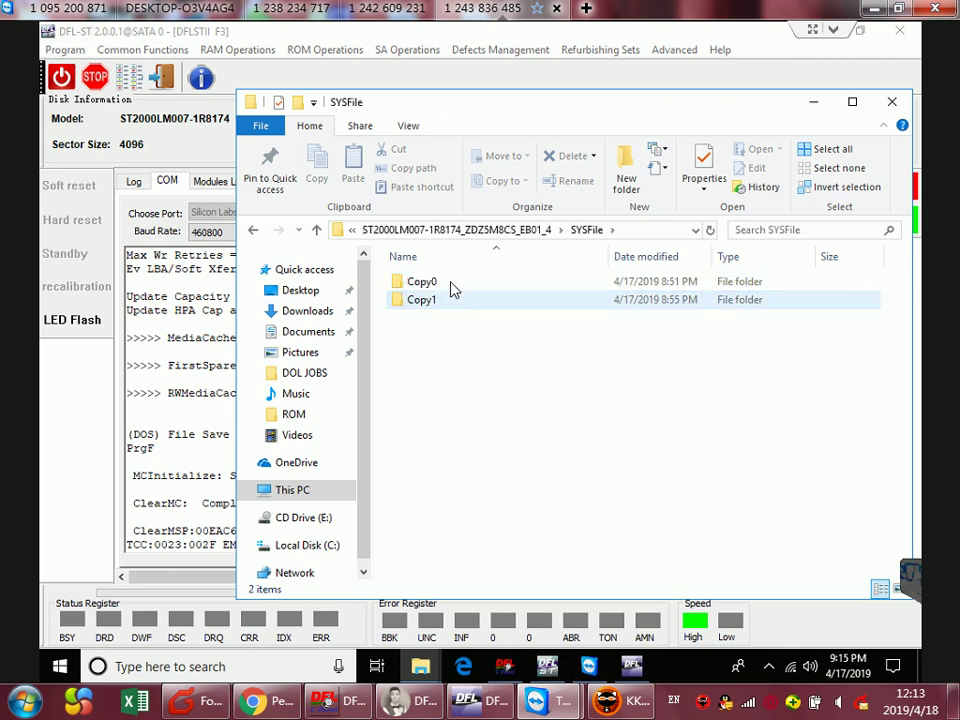
{"action": "double_click", "coordinate": [452, 285]}
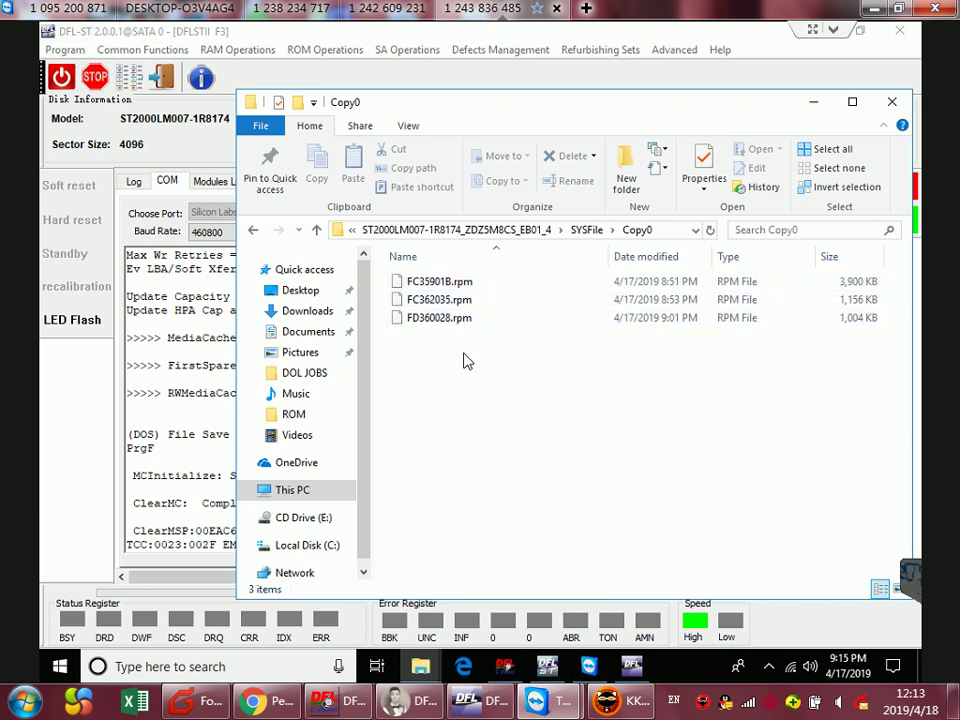
{"action": "left_click_drag", "start_coordinate": [405, 265], "coordinate": [531, 393]}
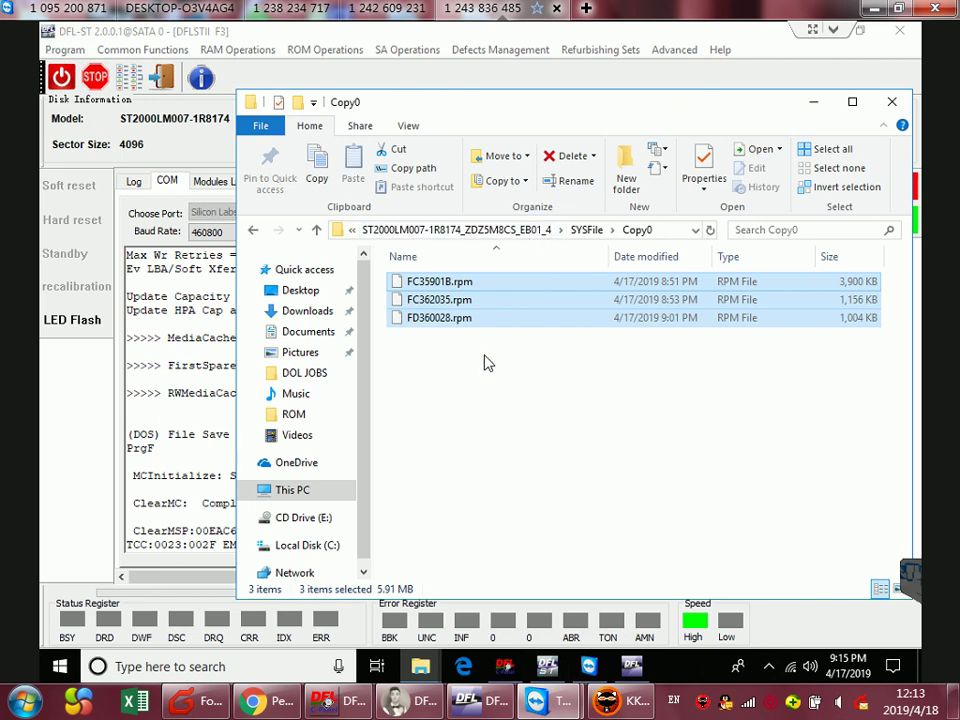
{"action": "left_click", "coordinate": [845, 168]}
{"action": "left_click", "coordinate": [891, 103]}
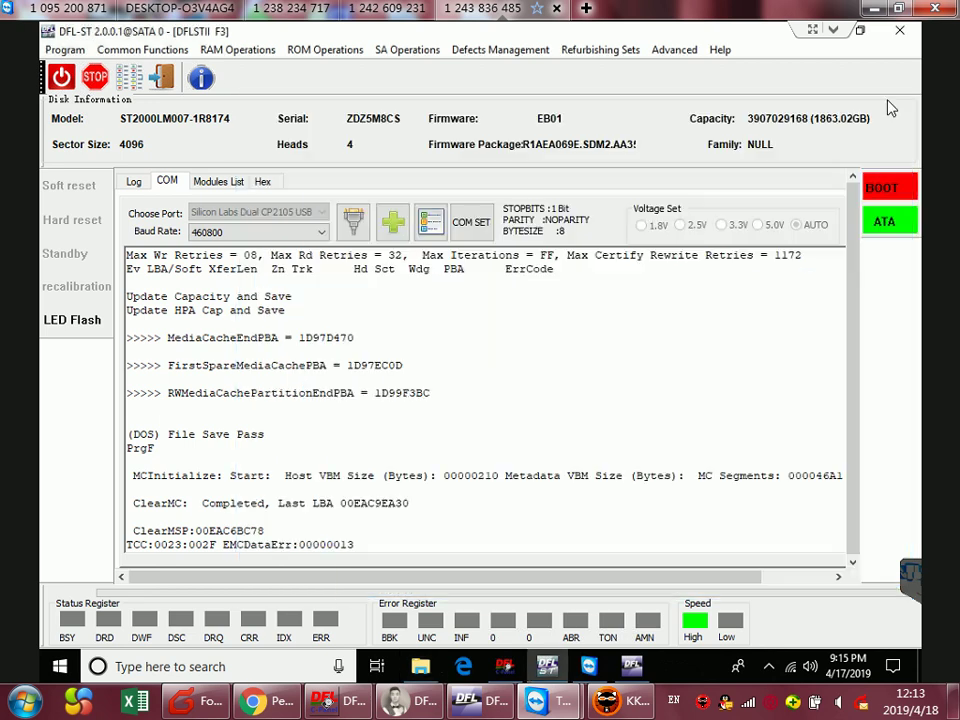
Check the newest COM terminal output in DFL-ST and the head map setup progress in DFL-DE, ending in DFL-DE.
{"action": "scroll", "coordinate": [435, 408], "scroll_direction": "down", "scroll_amount": 7}
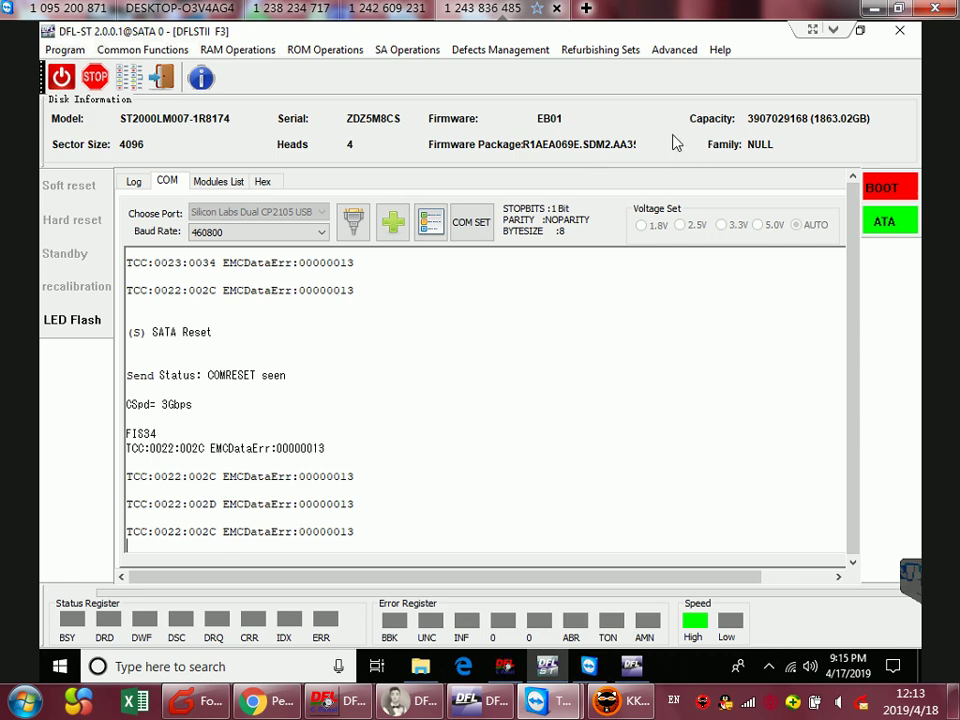
{"action": "left_click", "coordinate": [505, 407]}
{"action": "left_click", "coordinate": [587, 520]}
{"action": "left_click", "coordinate": [631, 666]}
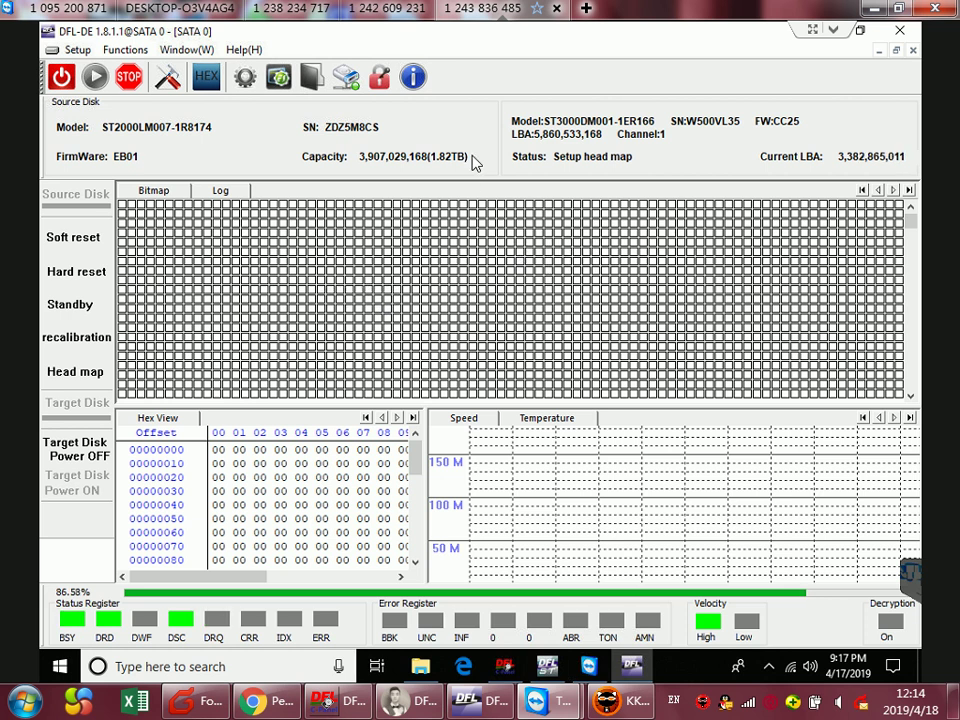
{"action": "left_click", "coordinate": [551, 672]}
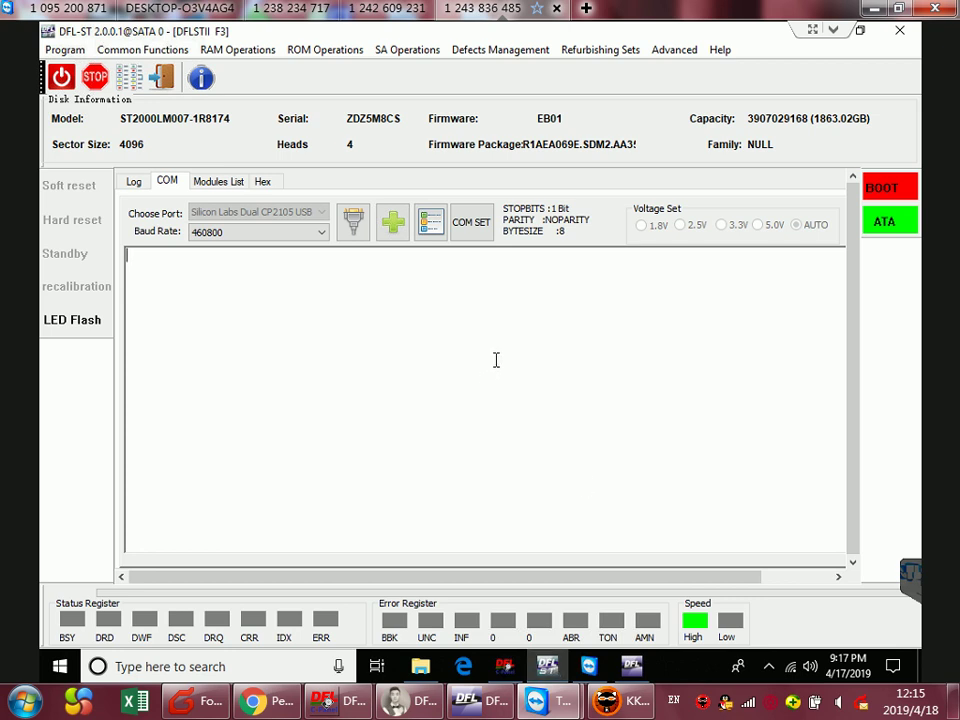
{"action": "left_click", "coordinate": [632, 670]}
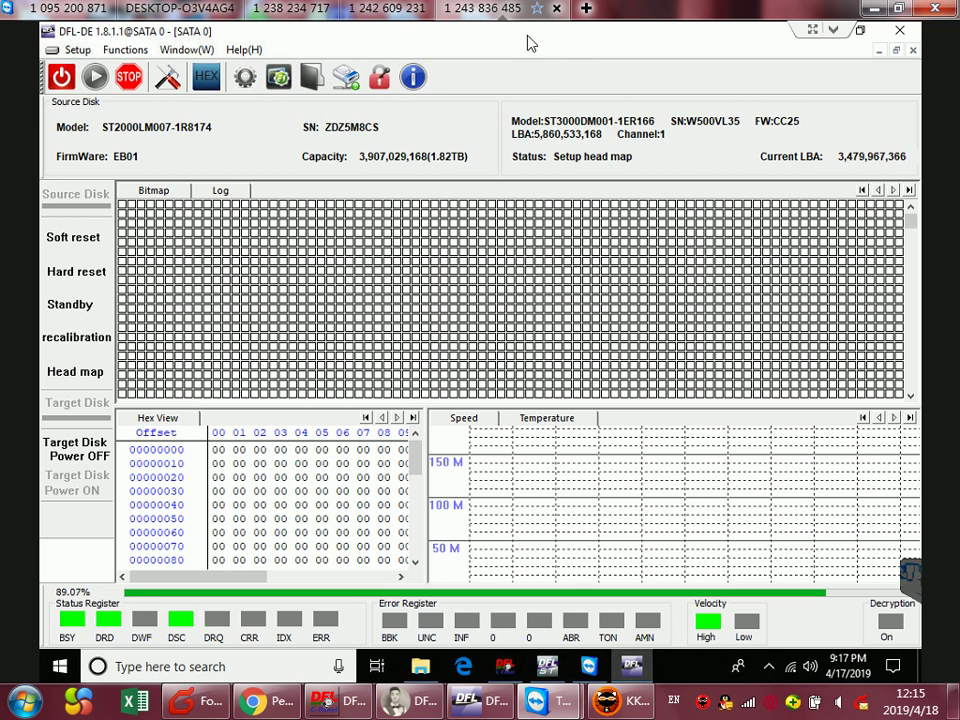
Watch the head map setup in DFL-DE over the DFL-ST terminal, and check the heads enabled for selective head imaging.
{"action": "double_click", "coordinate": [528, 36]}
{"action": "left_click_drag", "start_coordinate": [523, 101], "coordinate": [482, 146]}
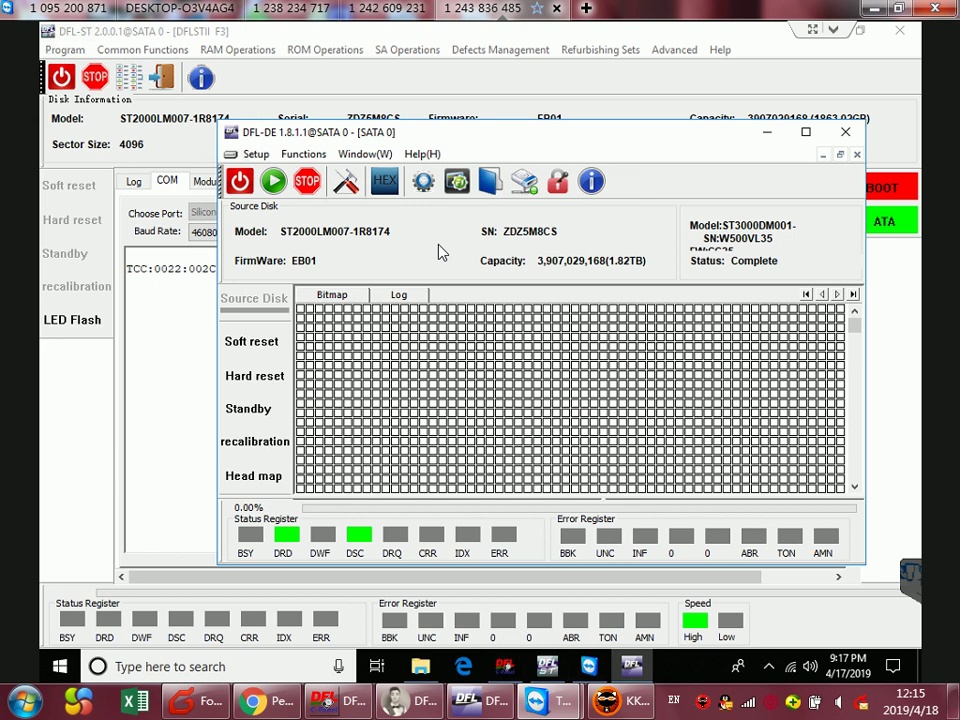
{"action": "left_click", "coordinate": [806, 133]}
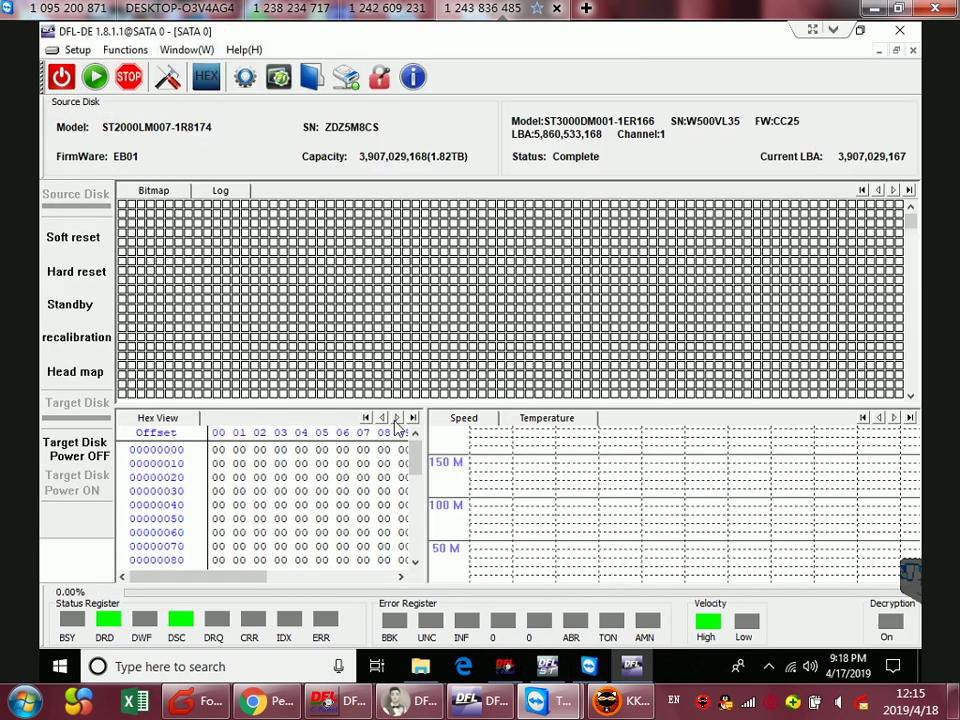
{"action": "left_click", "coordinate": [93, 373]}
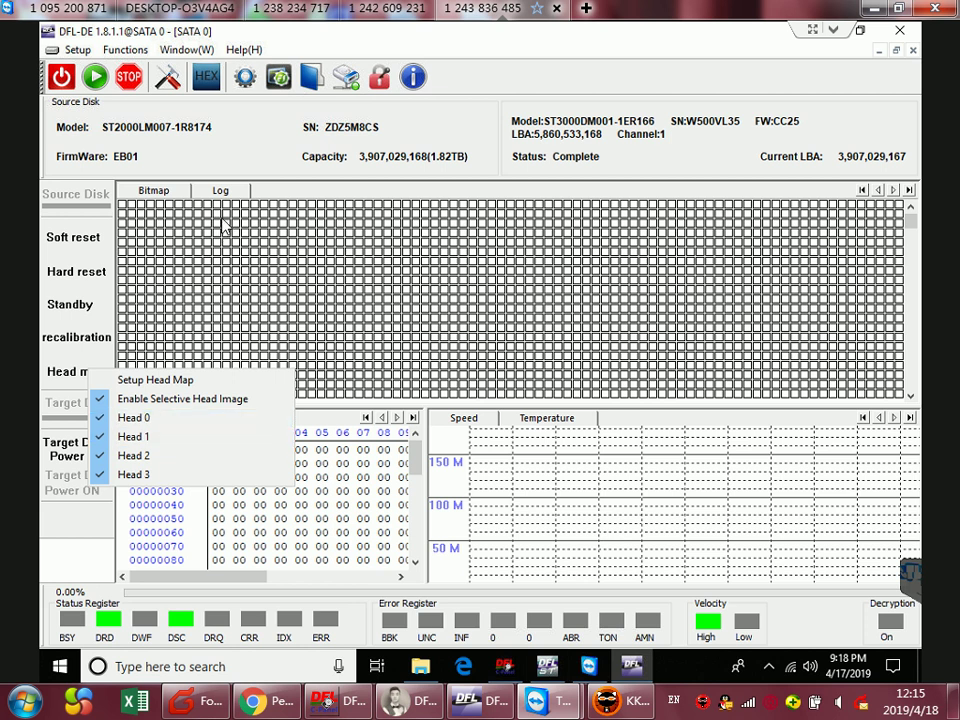
{"action": "left_click", "coordinate": [160, 100]}
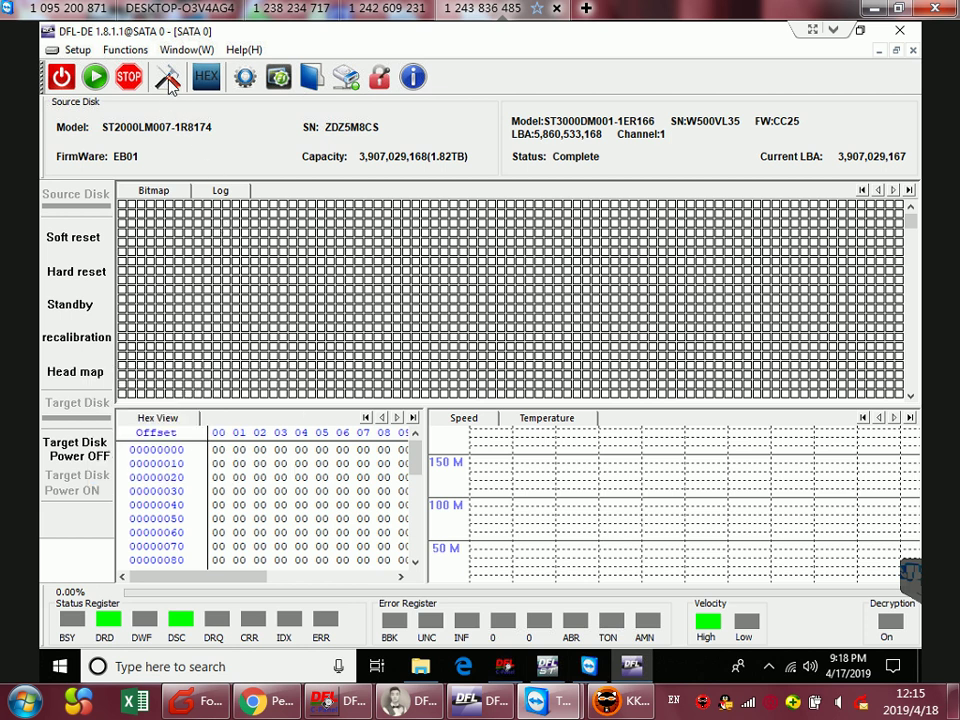
Set the pass 1 read block size to 1024 sectors in the imaging settings and start imaging the source disk.
{"action": "left_click", "coordinate": [168, 80]}
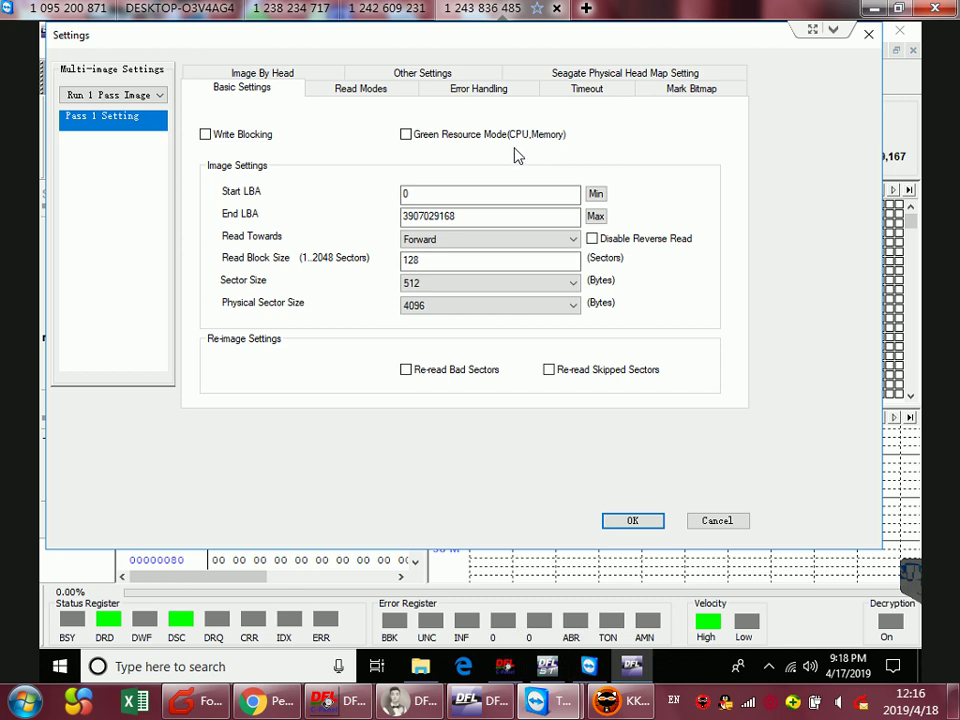
{"action": "left_click", "coordinate": [438, 258]}
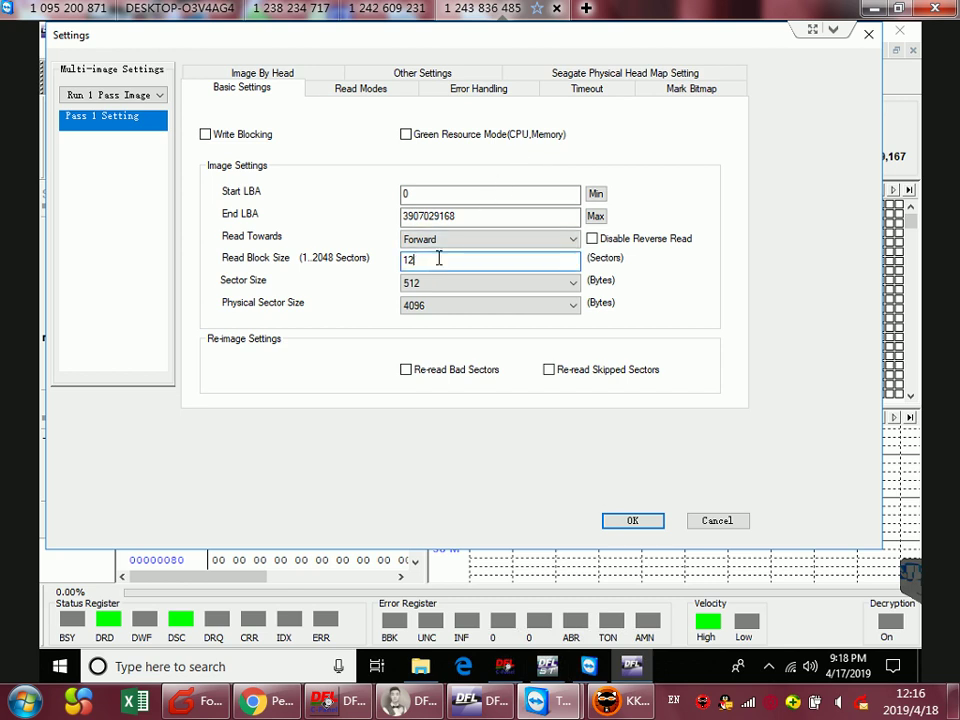
{"action": "type", "text": "024"}
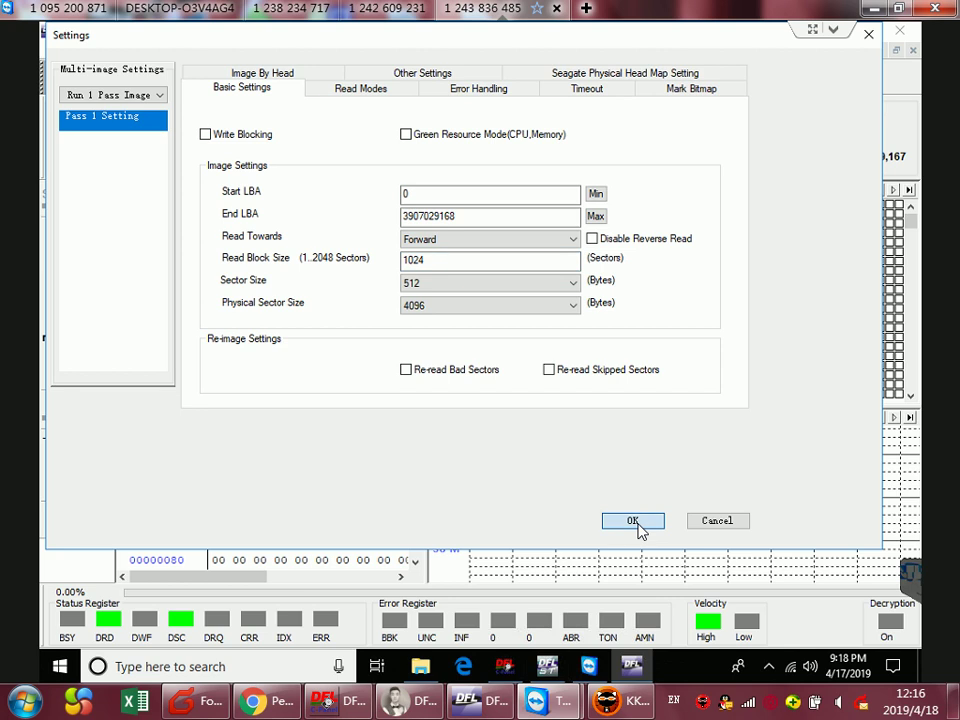
{"action": "left_click", "coordinate": [638, 527]}
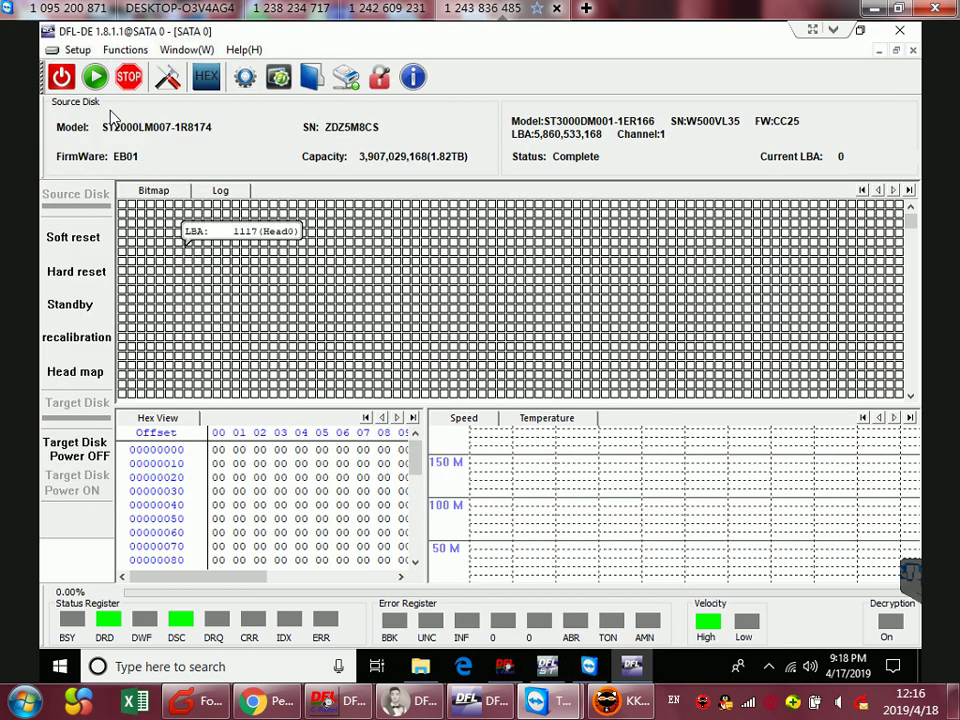
{"action": "left_click", "coordinate": [95, 77]}
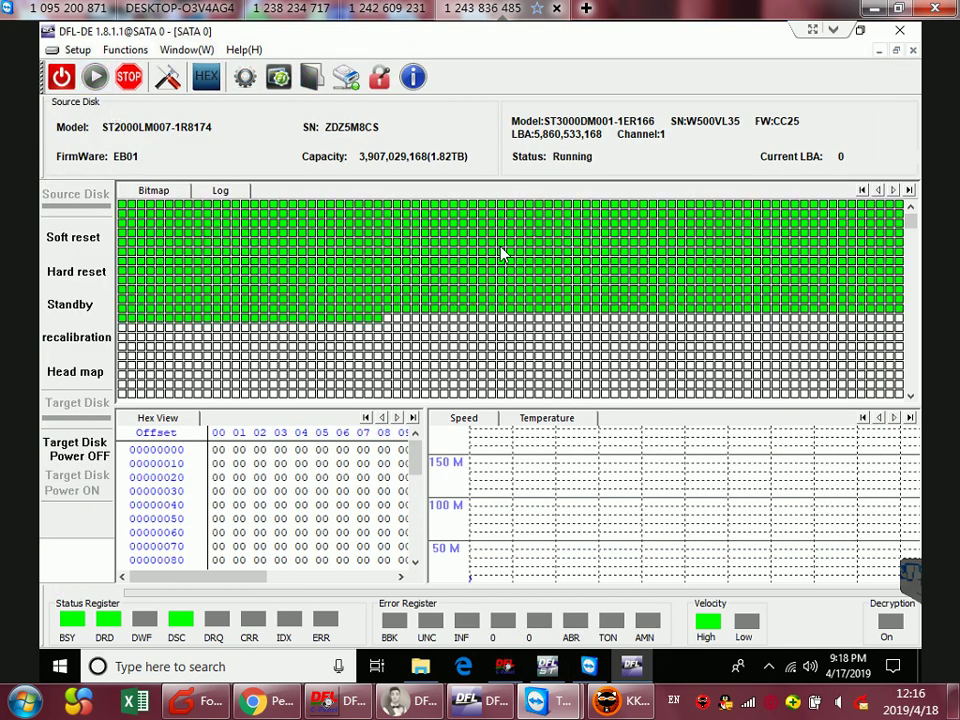